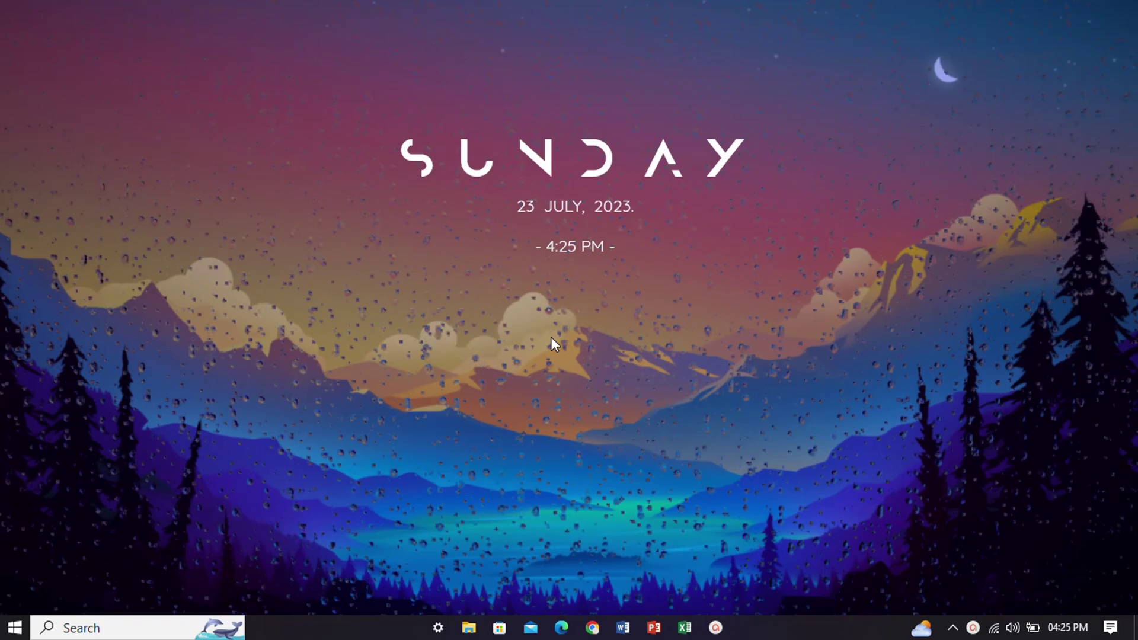
Launch PowerPoint, dismiss activation, and create Presentation1 from the purple Ion Boardroom variant
click(654, 628)
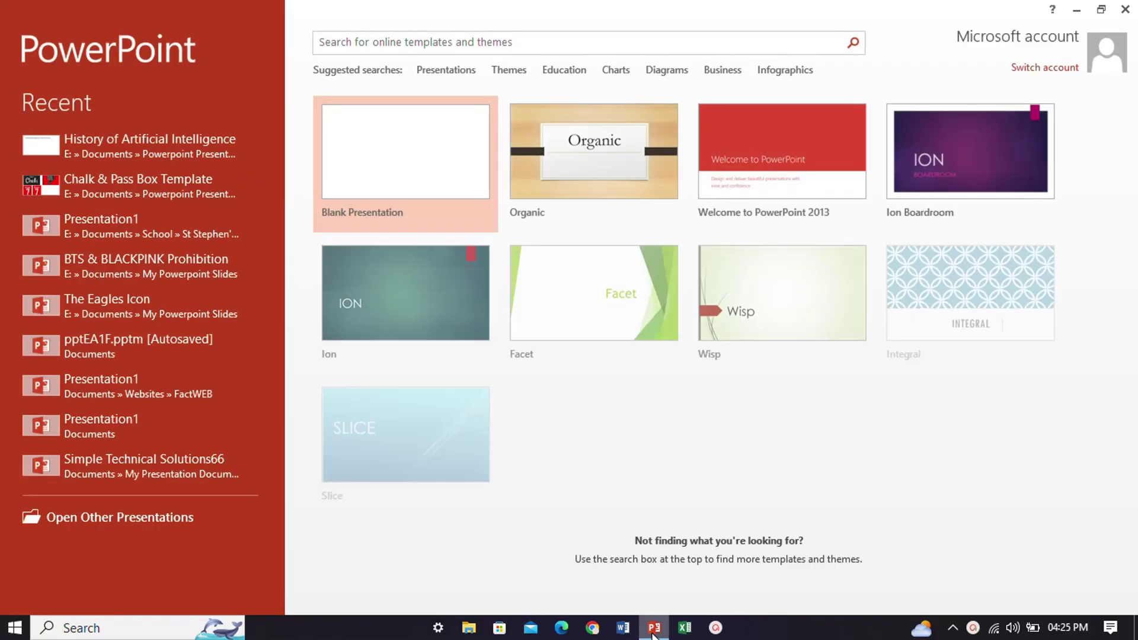
click(735, 477)
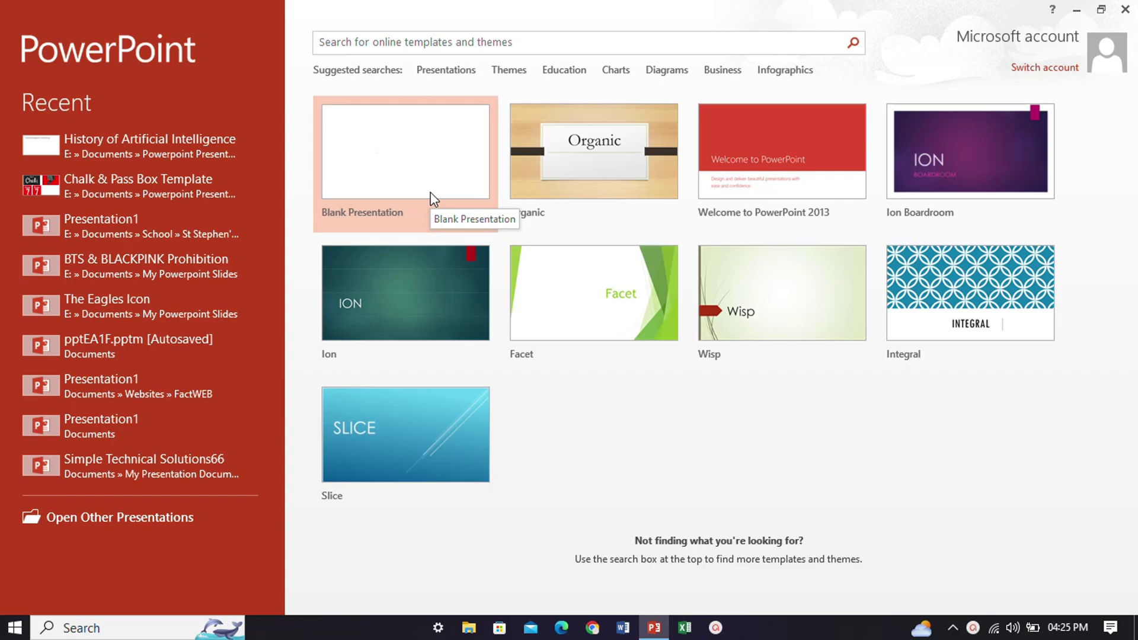
click(938, 148)
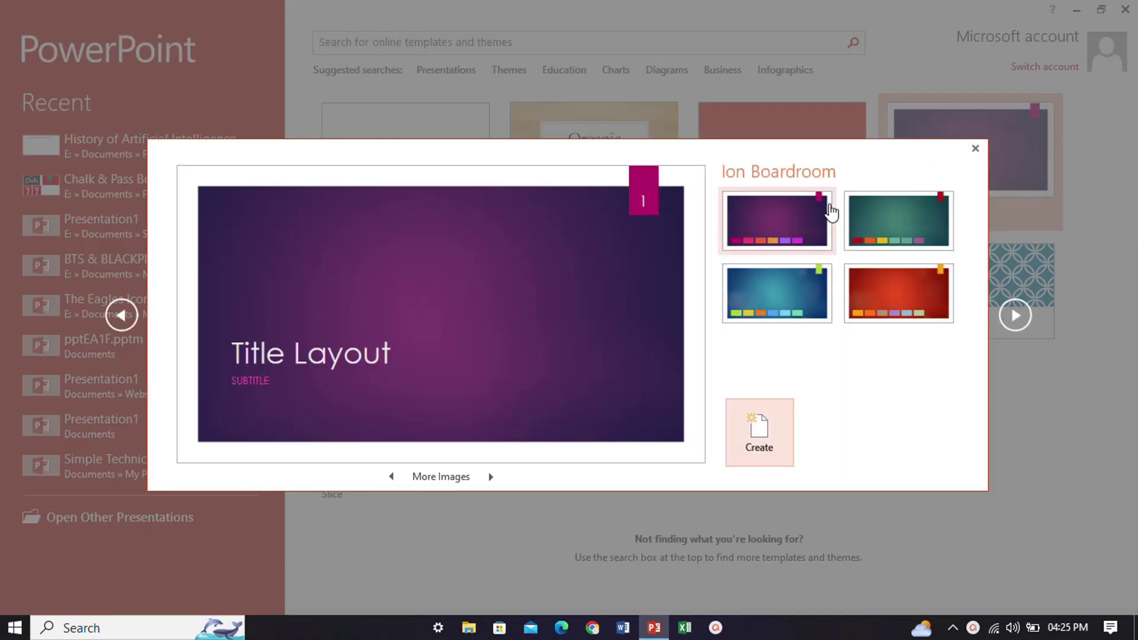
click(774, 226)
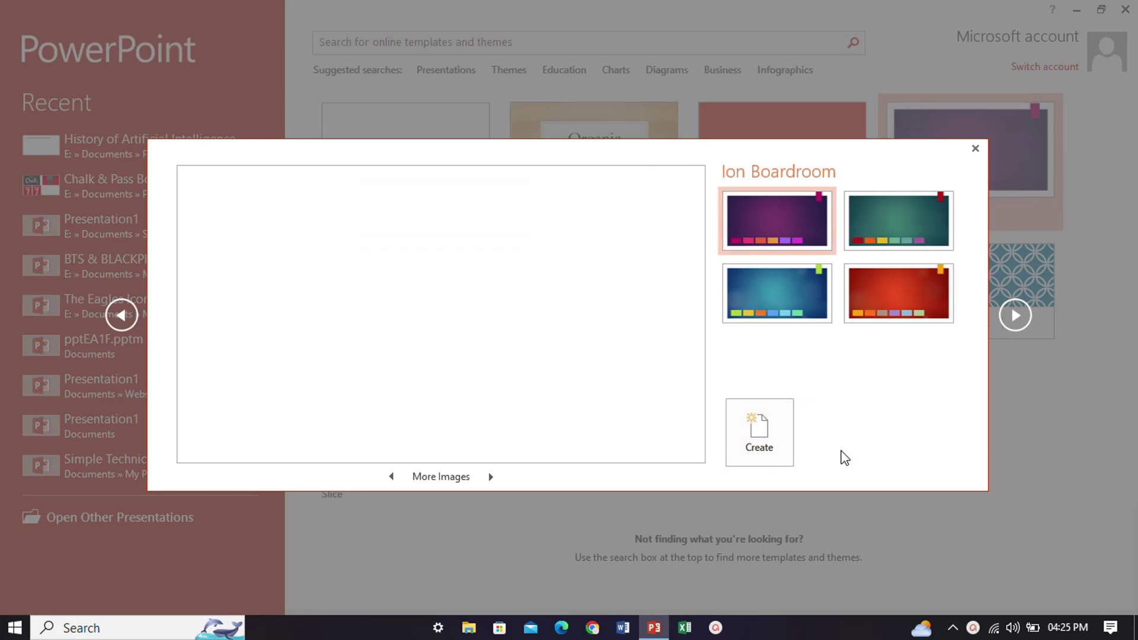
click(766, 444)
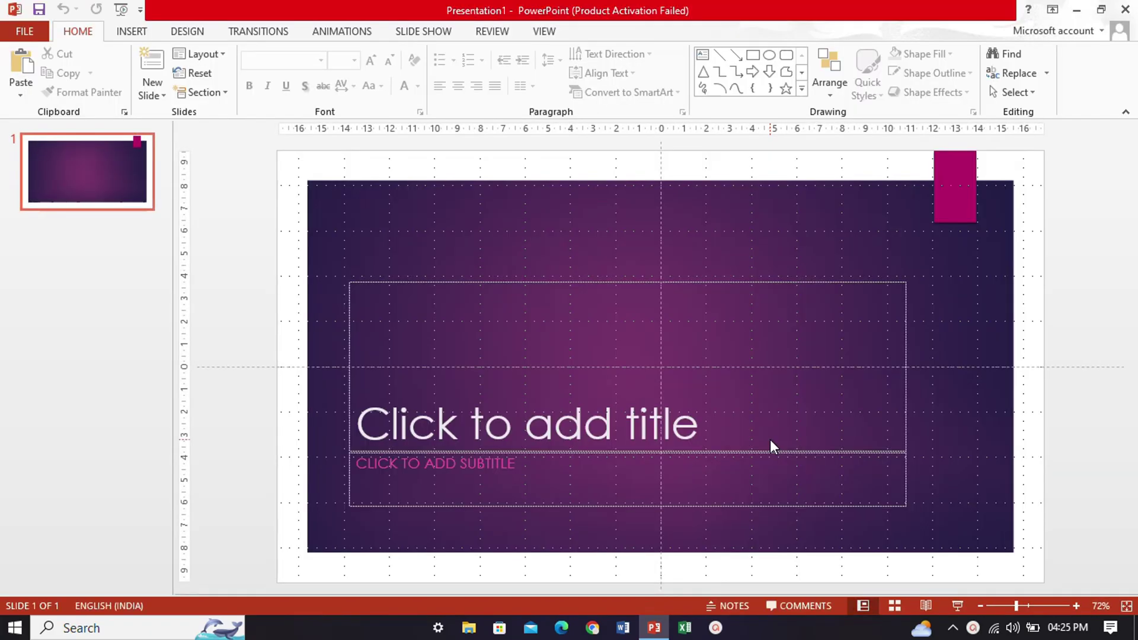
Add Content with Caption, Title Slide, Quote with Caption and Section Header slides
click(152, 92)
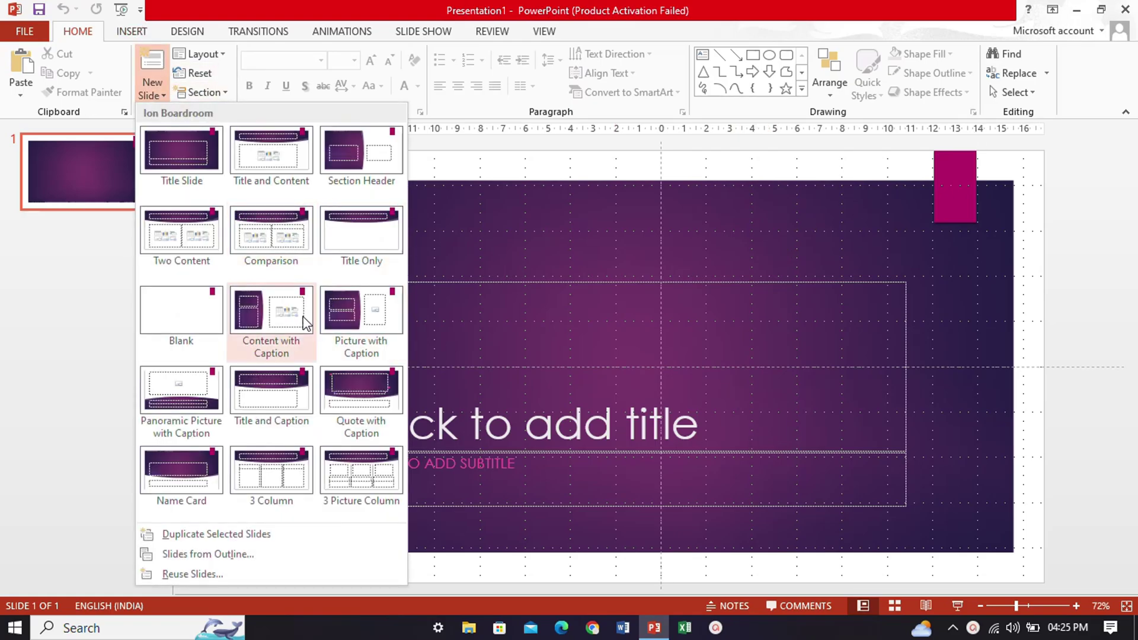
click(273, 315)
click(152, 89)
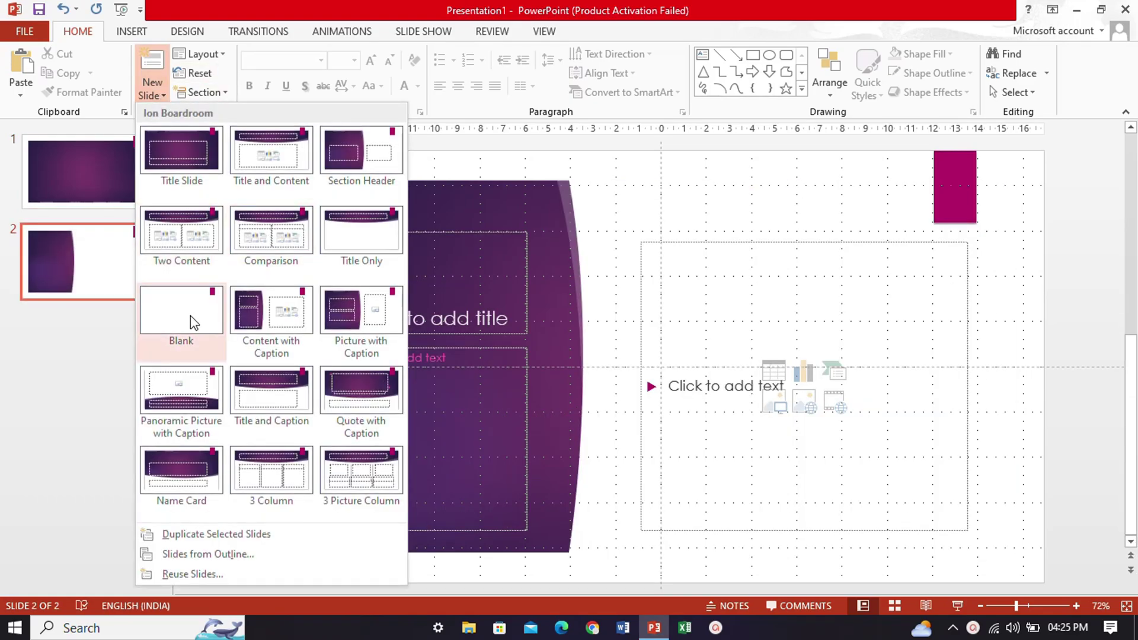
click(205, 156)
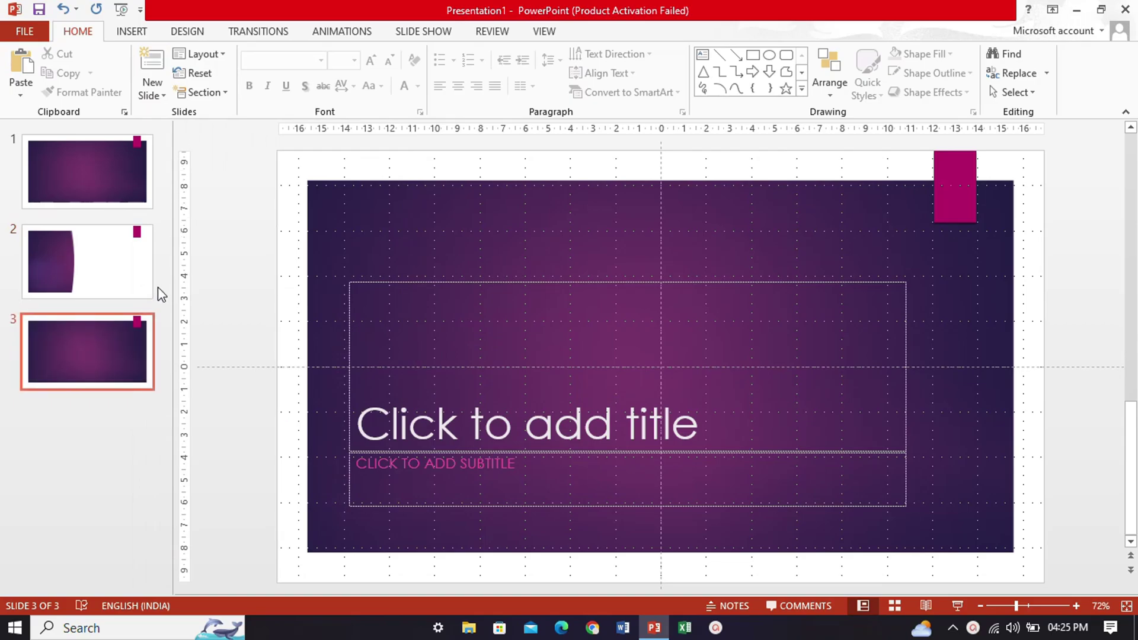
click(166, 97)
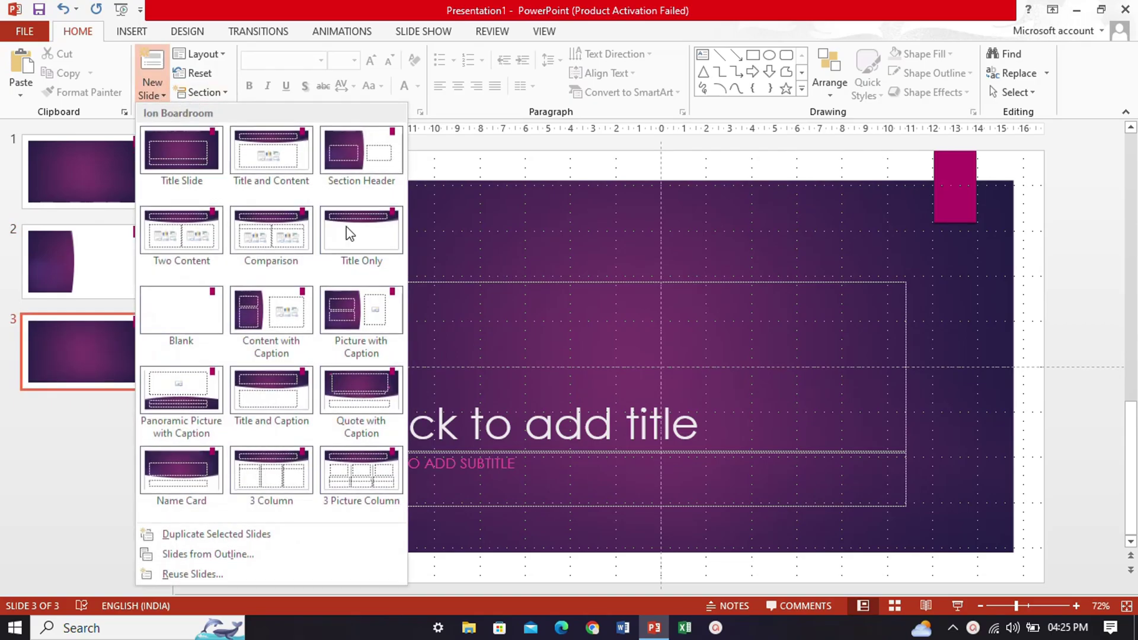
click(382, 382)
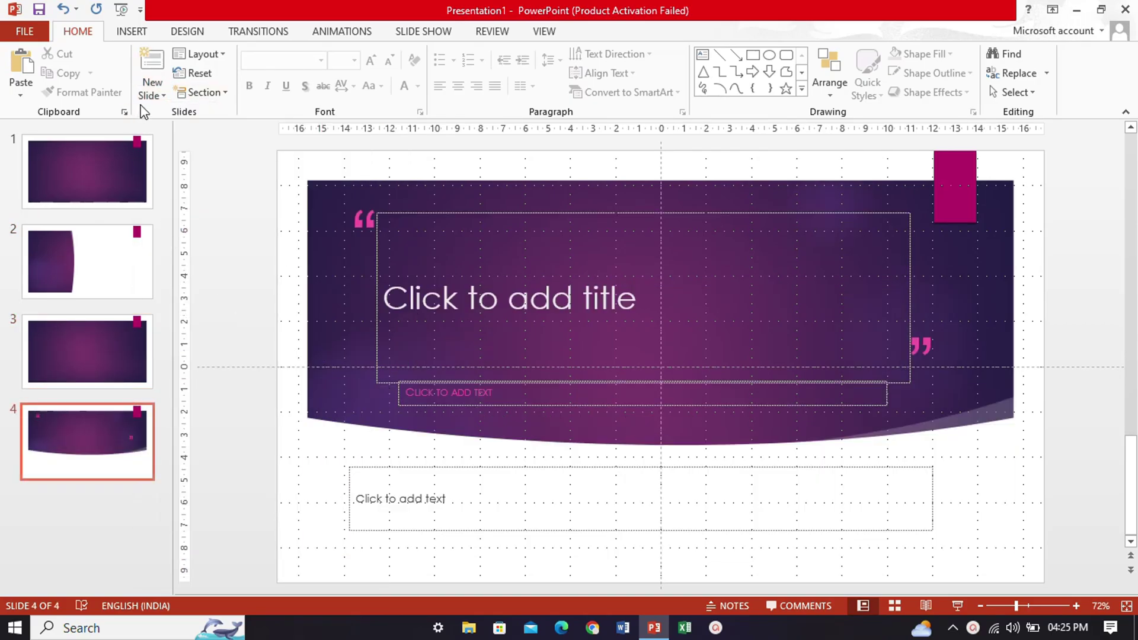
click(152, 92)
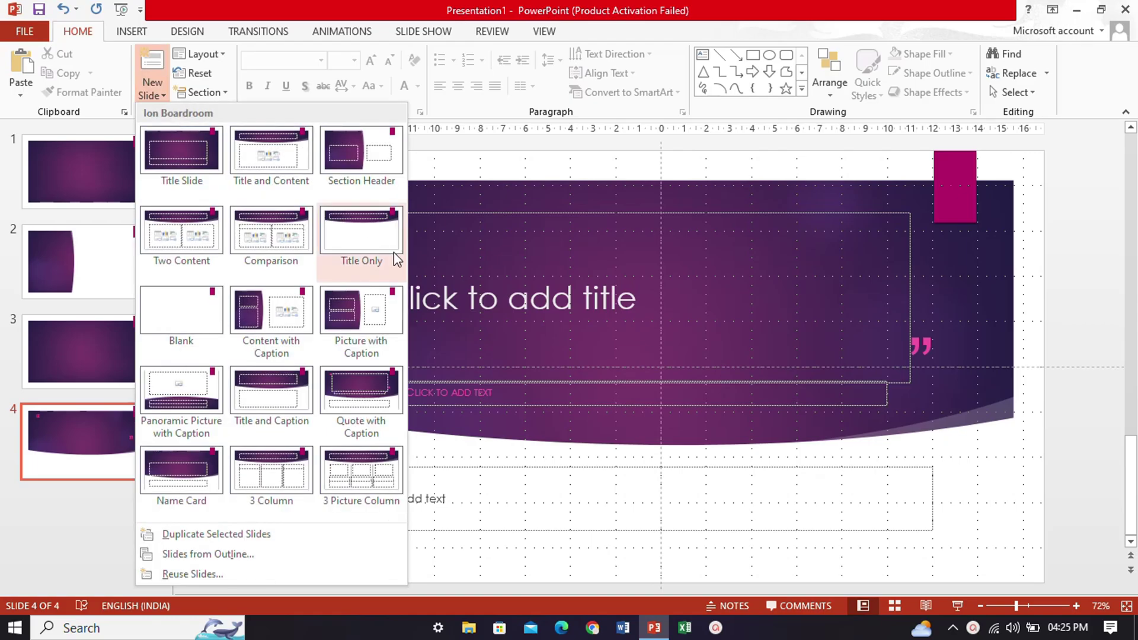
click(368, 182)
Review the second slide, then return to the first slide
click(69, 194)
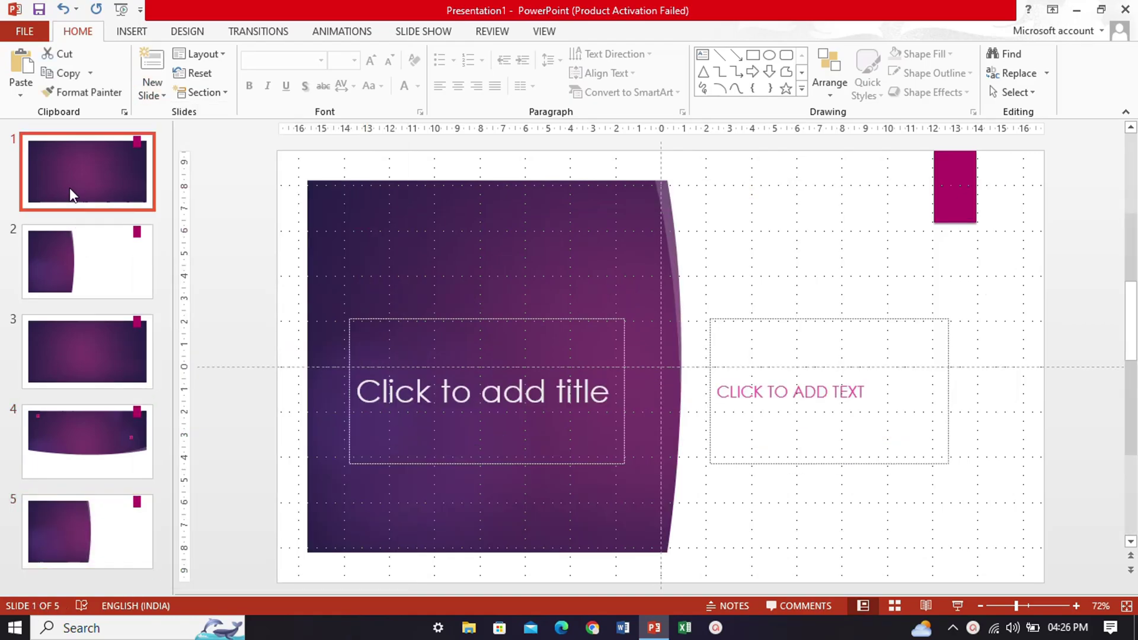
click(91, 274)
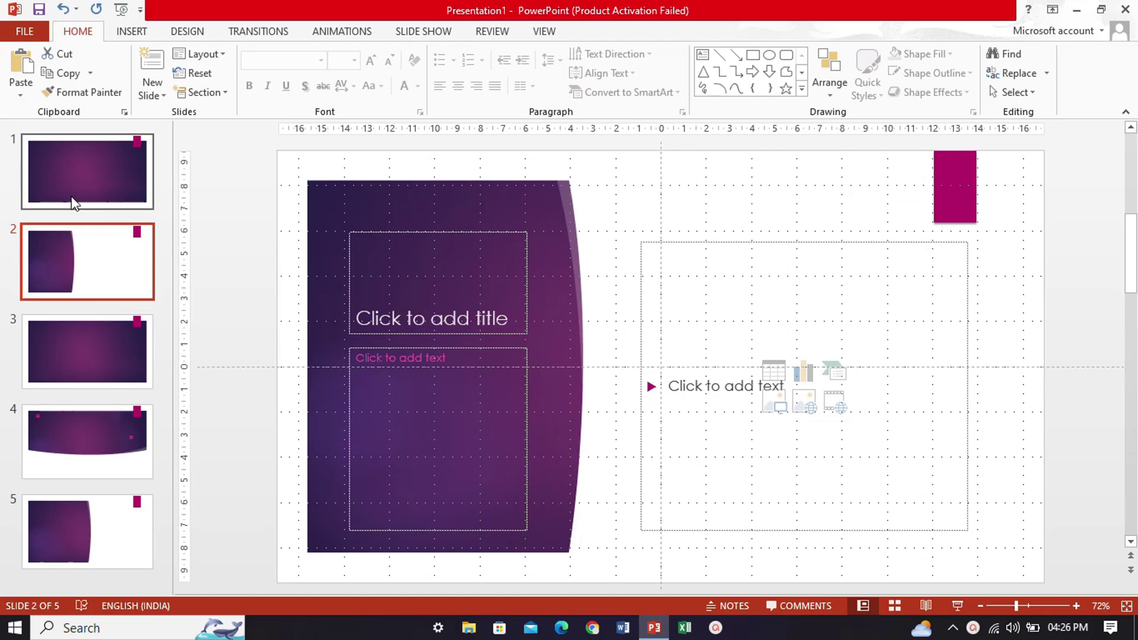
click(73, 203)
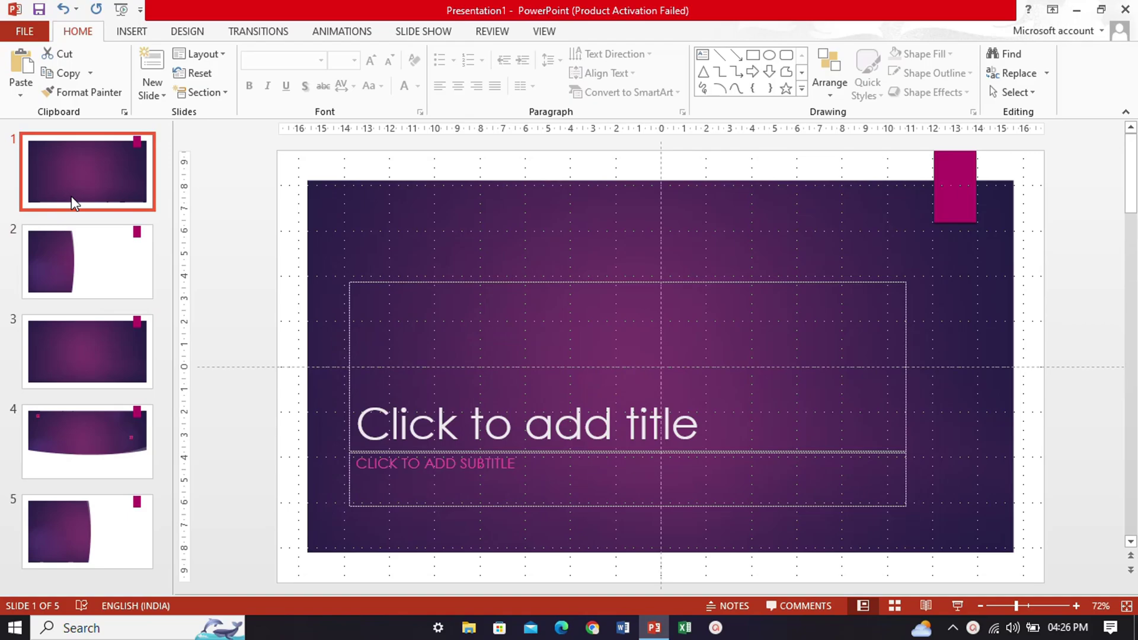
click(129, 31)
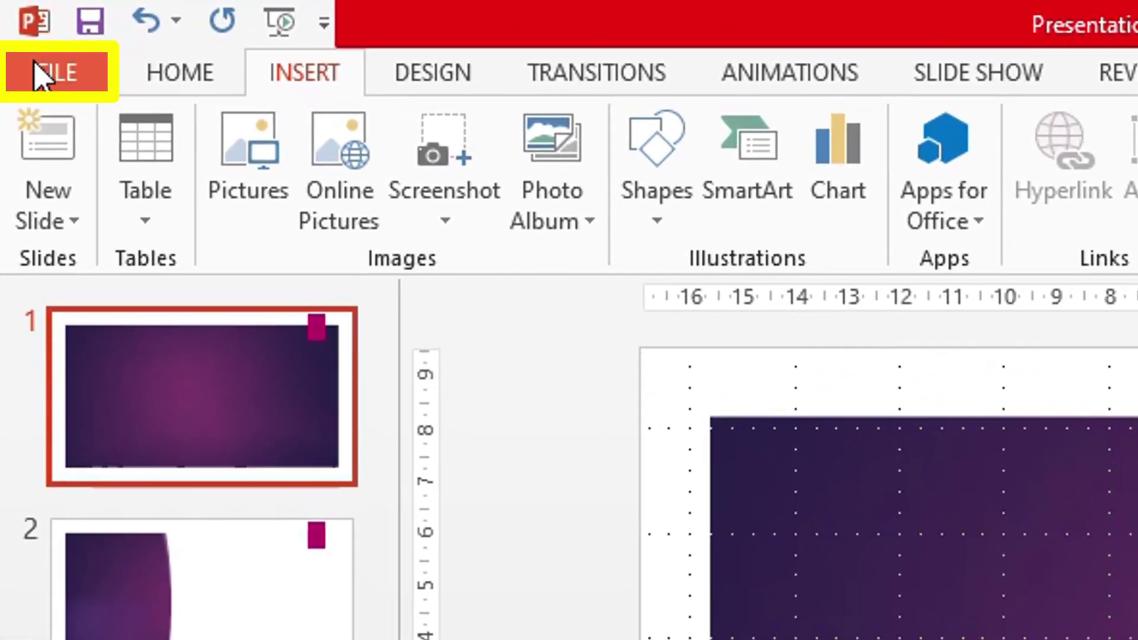
Go to the Export page in the File backstage view
click(24, 30)
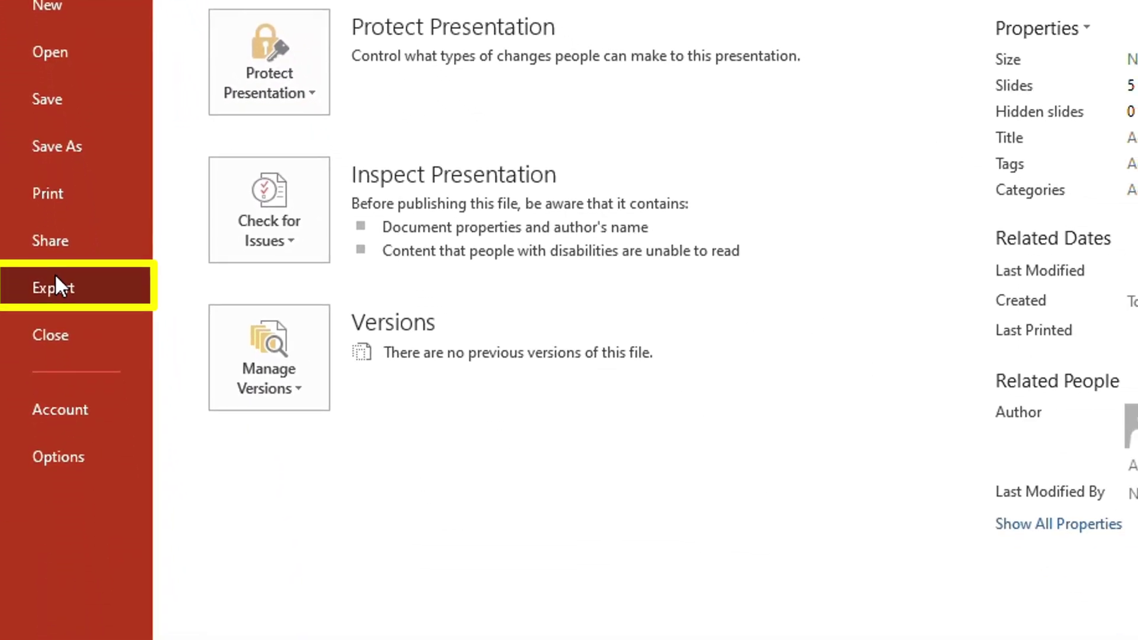
click(52, 268)
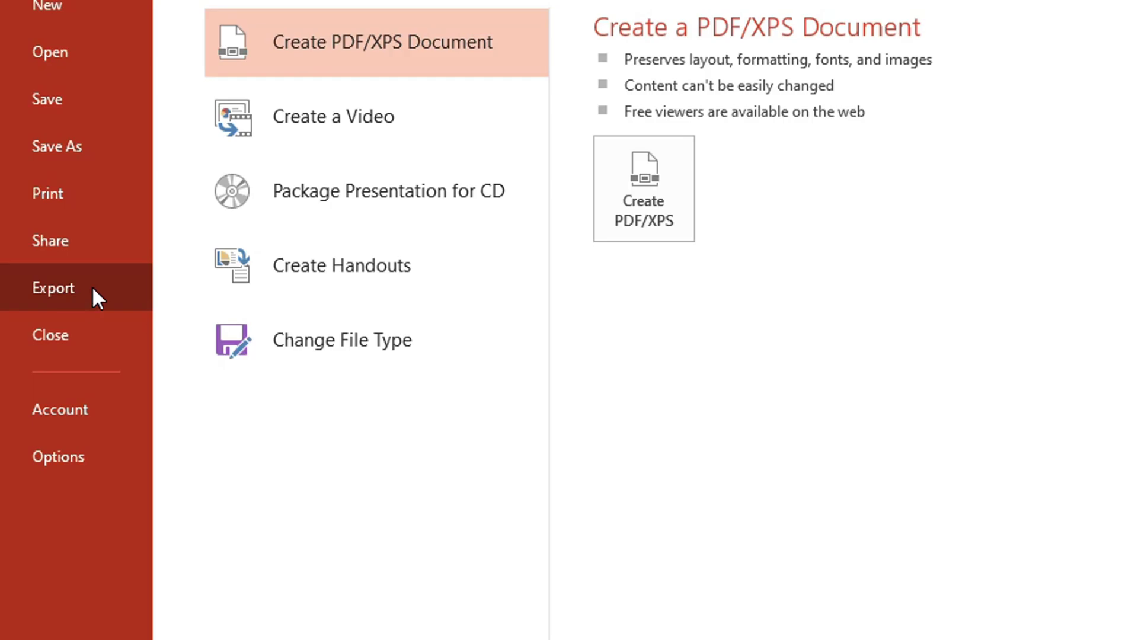
Choose Create a Video to show its 1280 x 720, 5-seconds-per-slide options
click(457, 98)
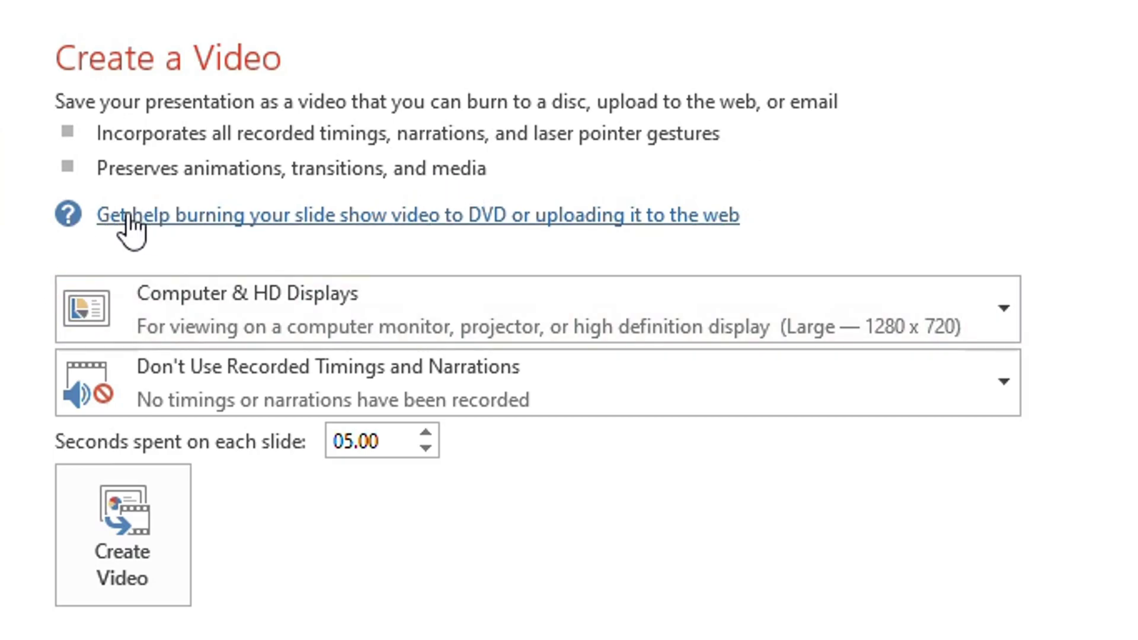
Keep Computer & HD Displays quality and Don't Use Recorded Timings for the video
click(161, 284)
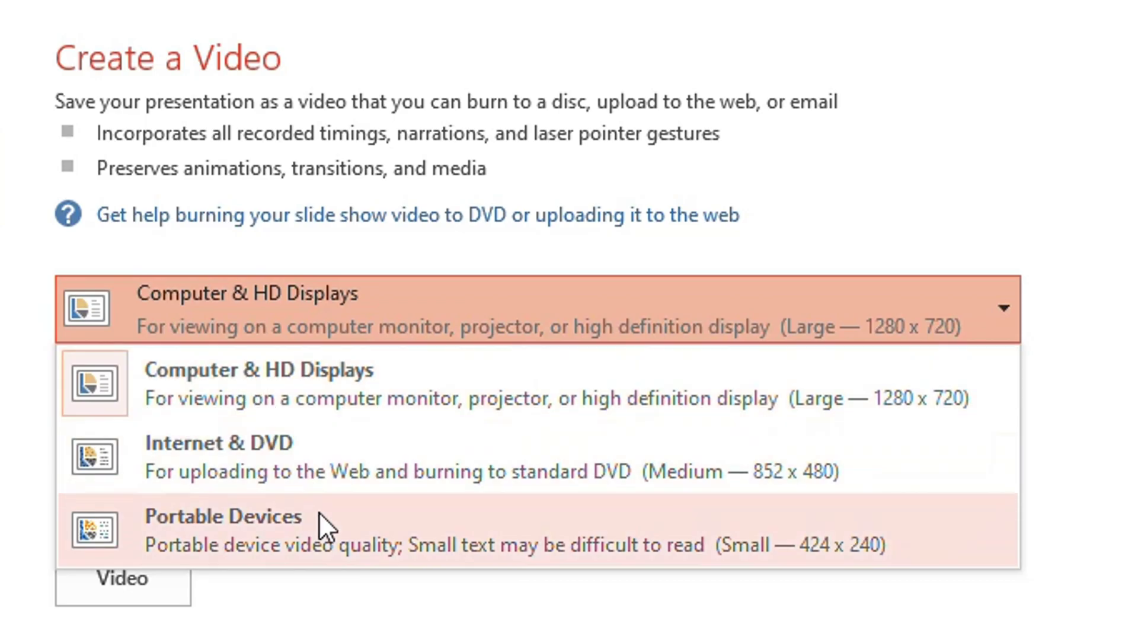
click(324, 332)
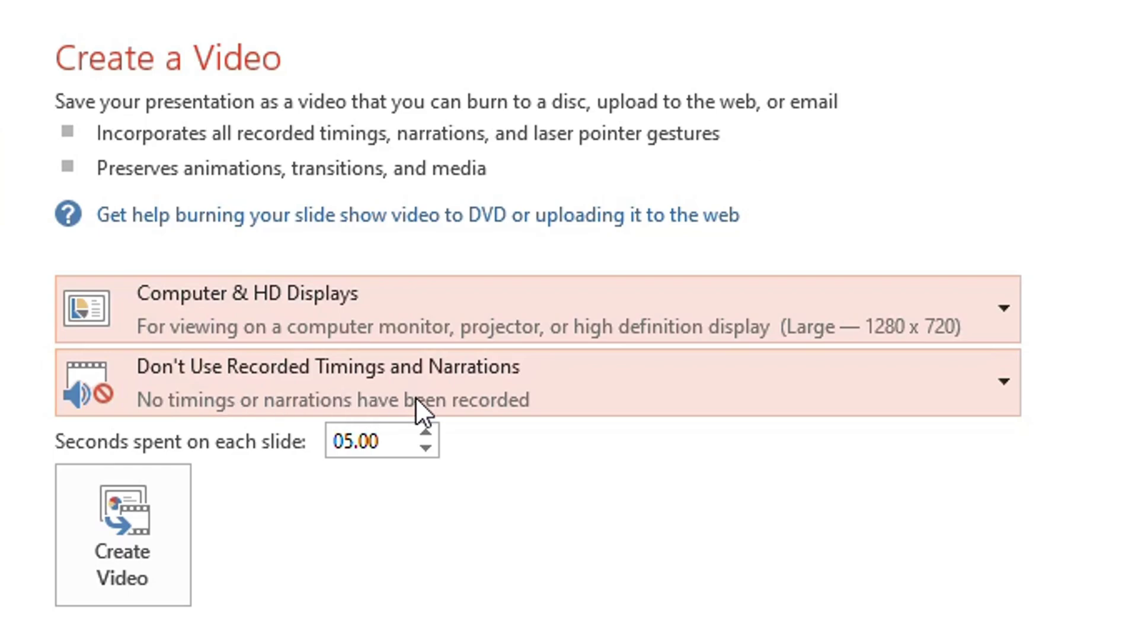
click(514, 383)
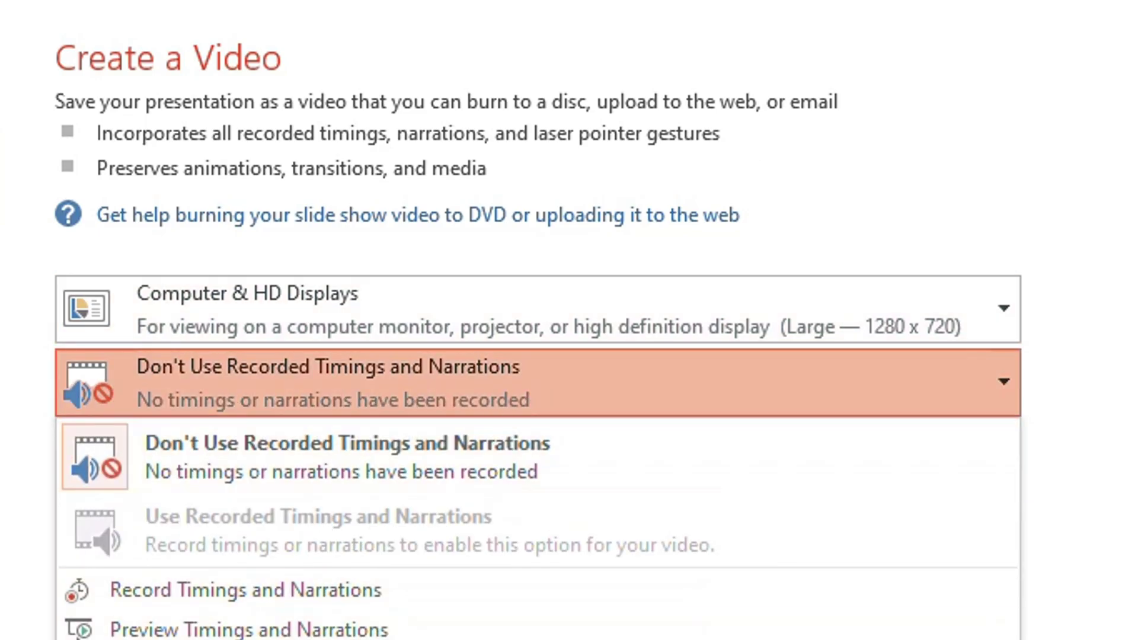
click(344, 456)
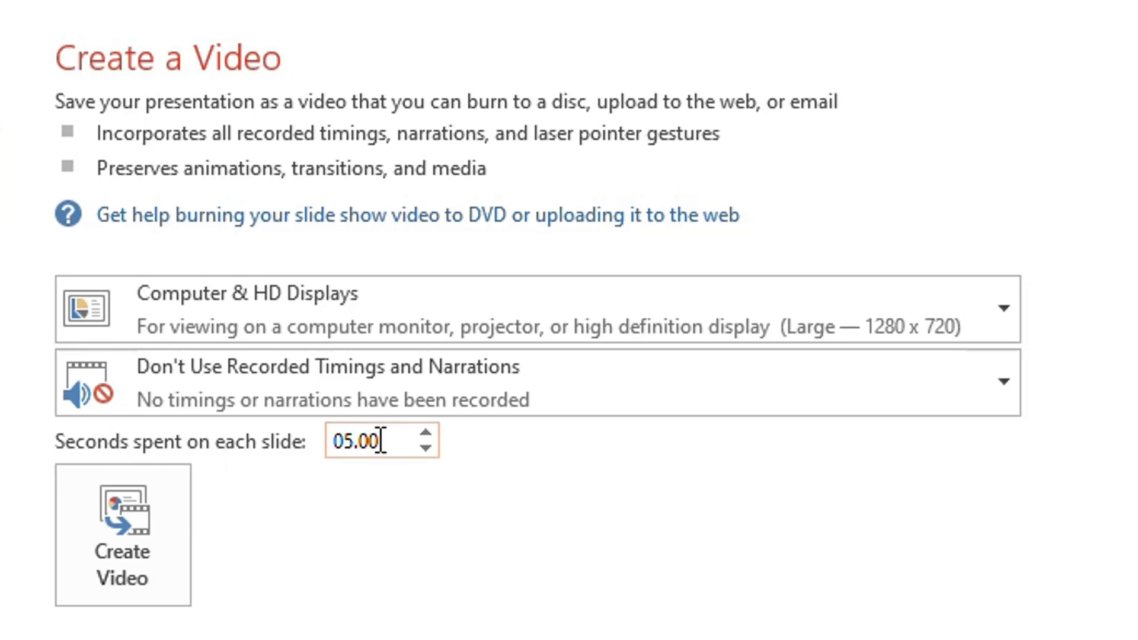
Set the seconds spent on each slide to 05.01
click(424, 432)
click(424, 448)
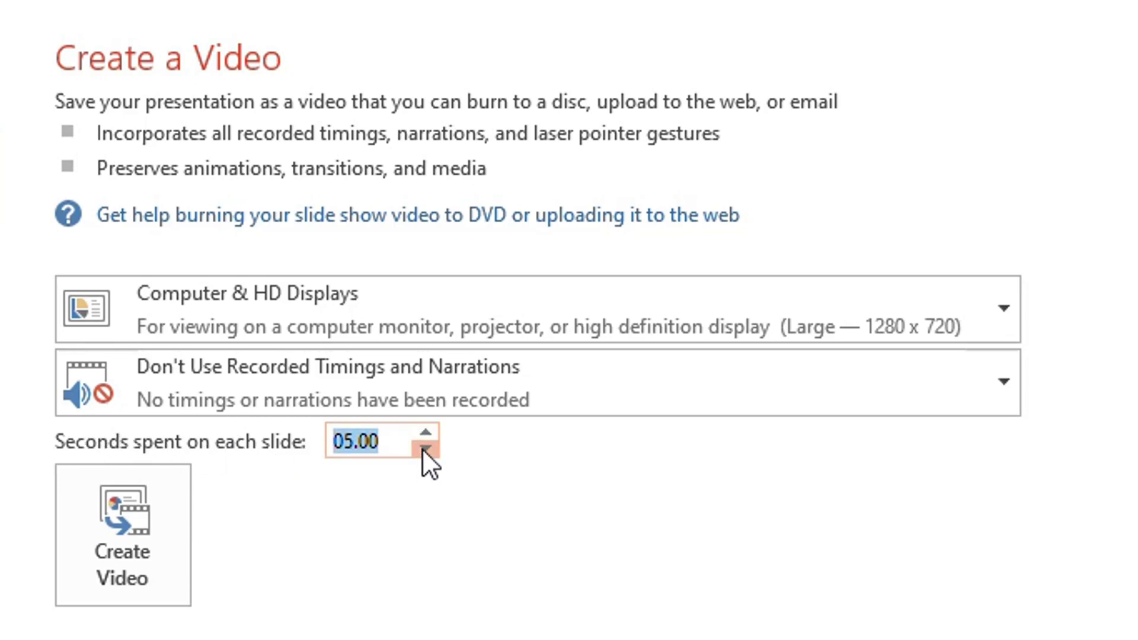
click(395, 441)
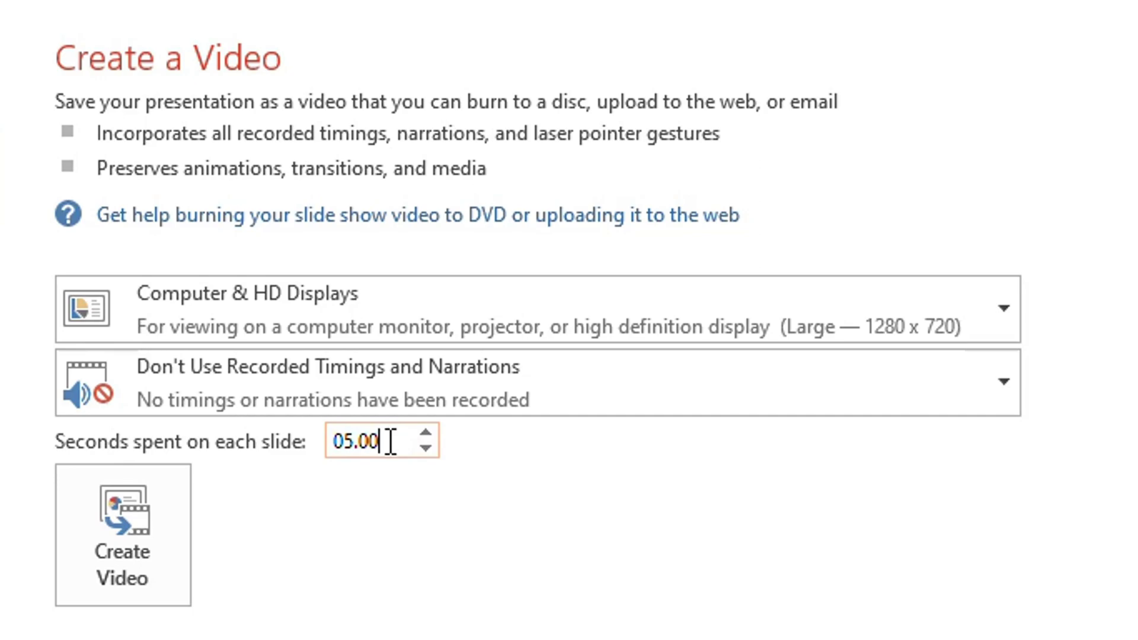
drag(395, 440, 354, 453)
key(BackSpace)
text(.01)
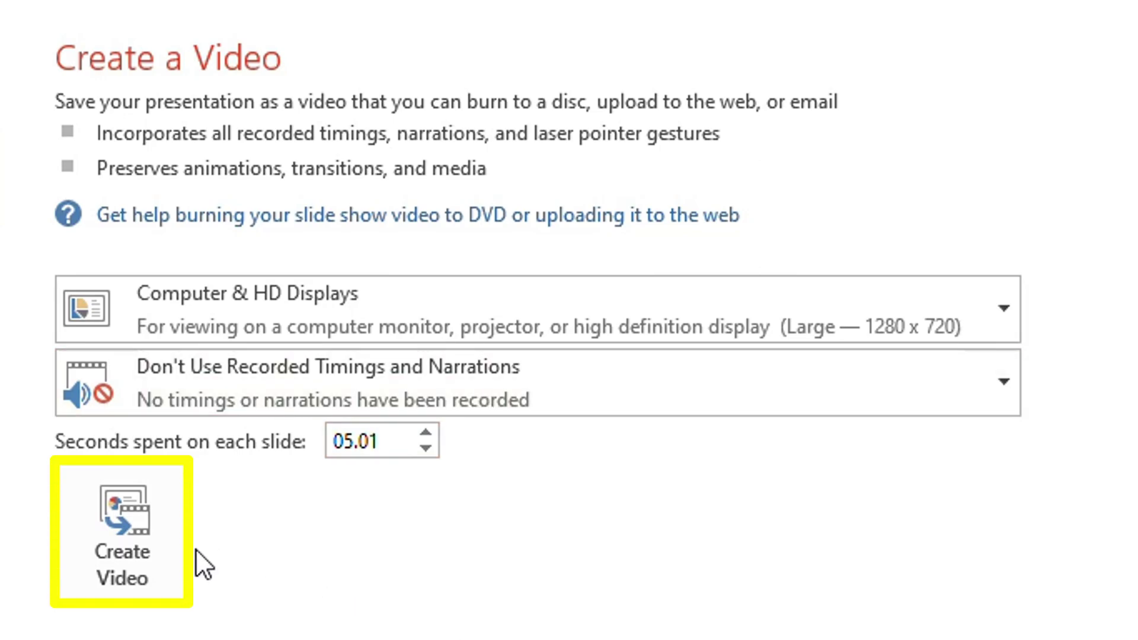
Start creating the video and browse to E:\Videos\PC Videos in Save As
click(124, 532)
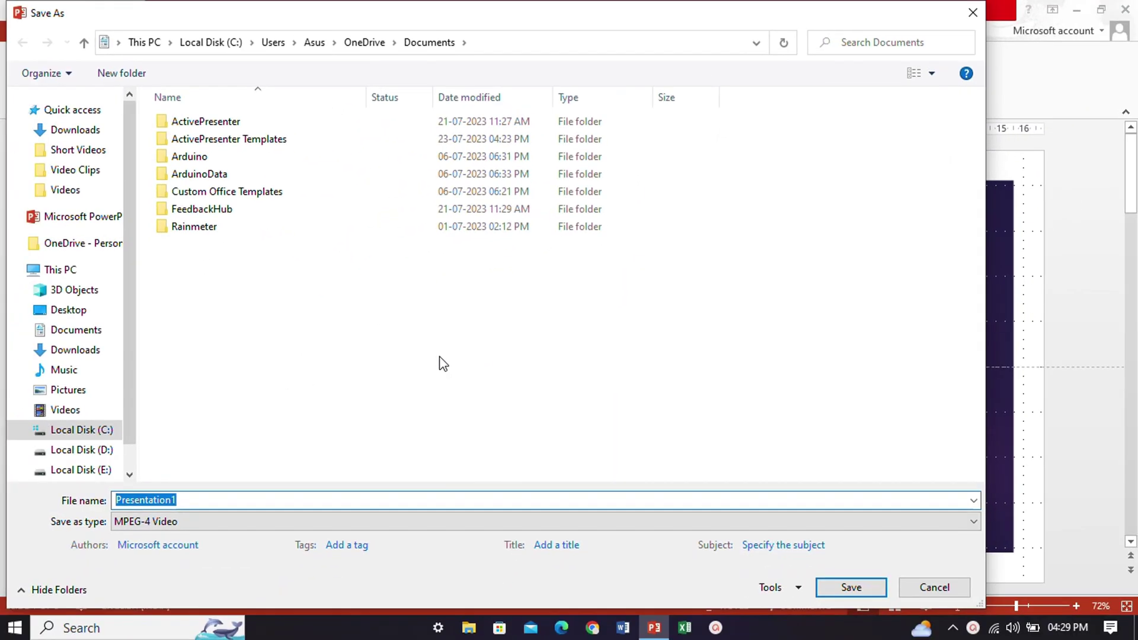
click(94, 470)
double_click(189, 227)
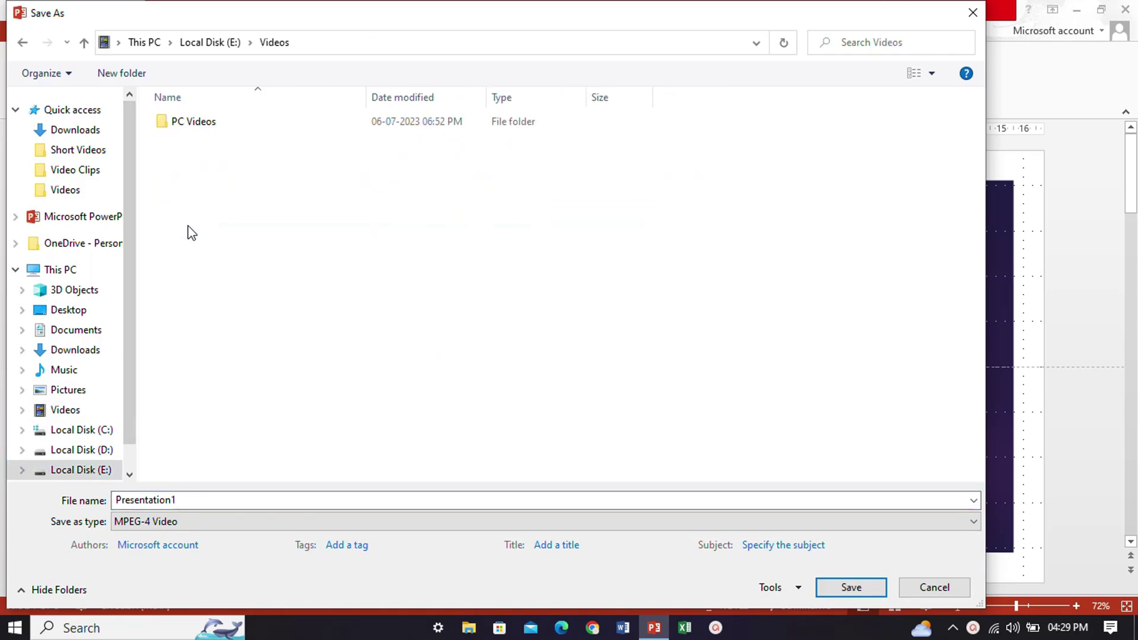
double_click(231, 119)
click(225, 116)
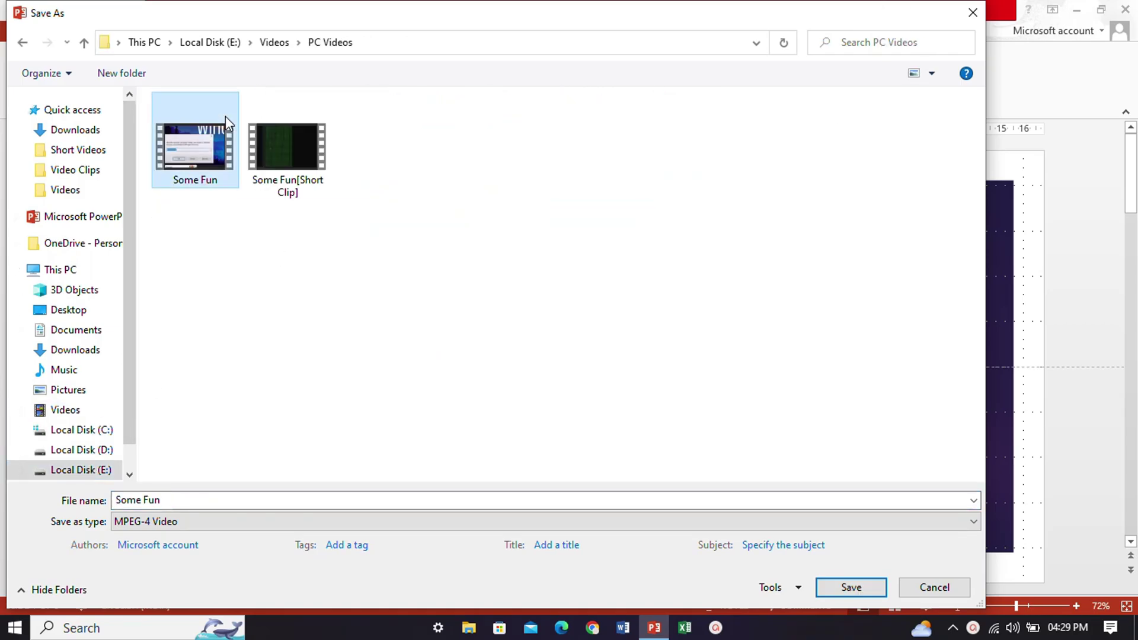
Name the video file 1233e and save it as MP4 in PC Videos
click(223, 500)
key(BackSpace)
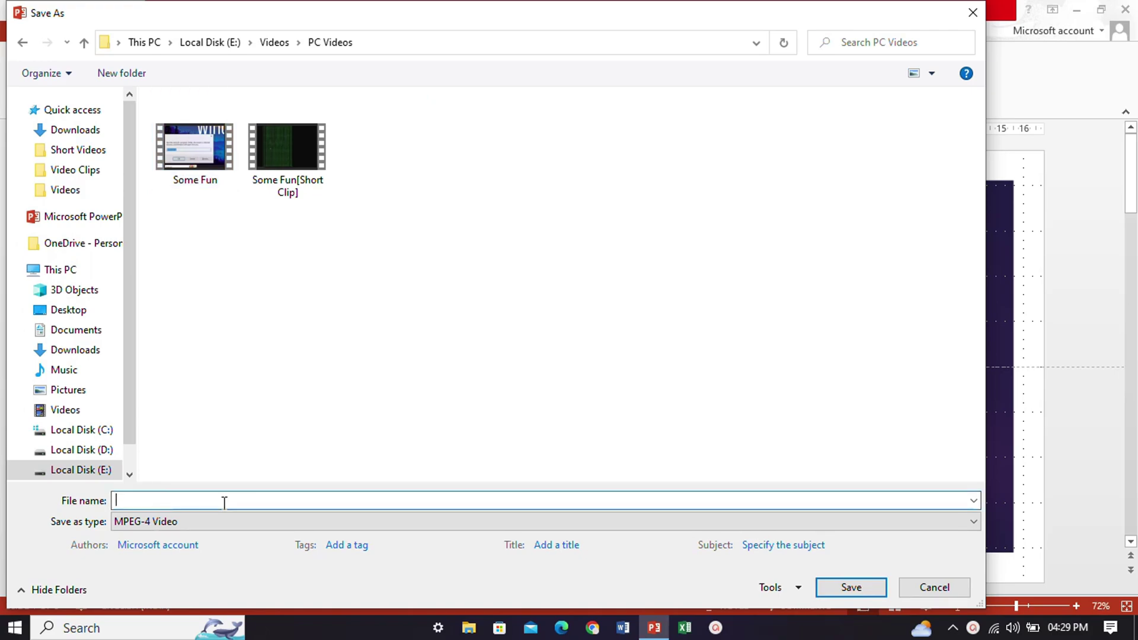
text(Poe)
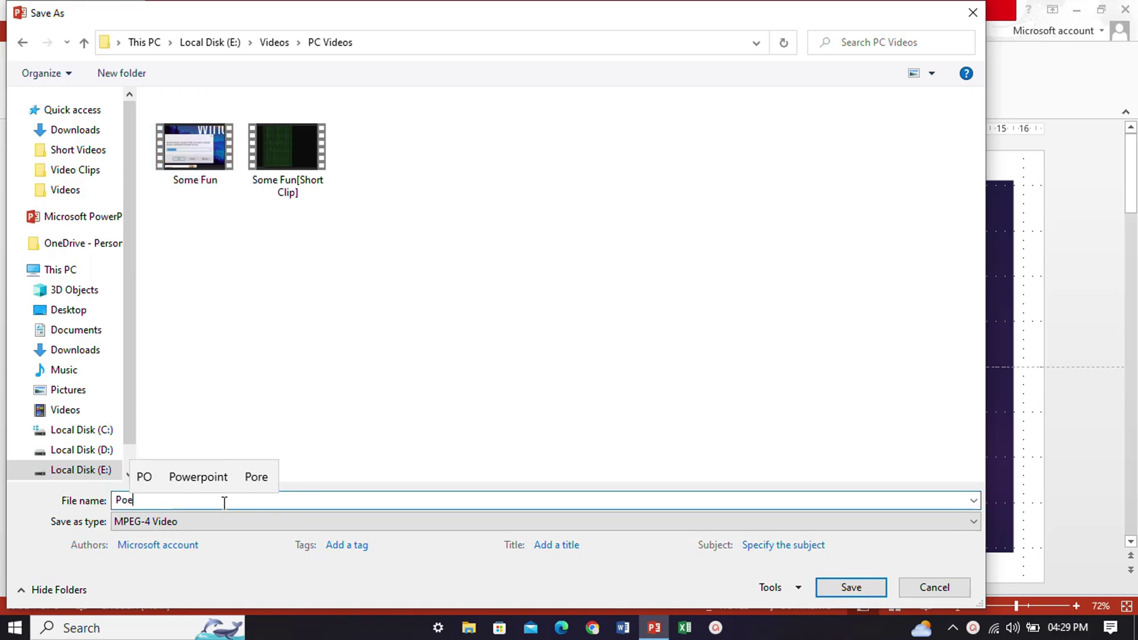
key(BackSpace)
key(BackSpace)
key(BackSpace)
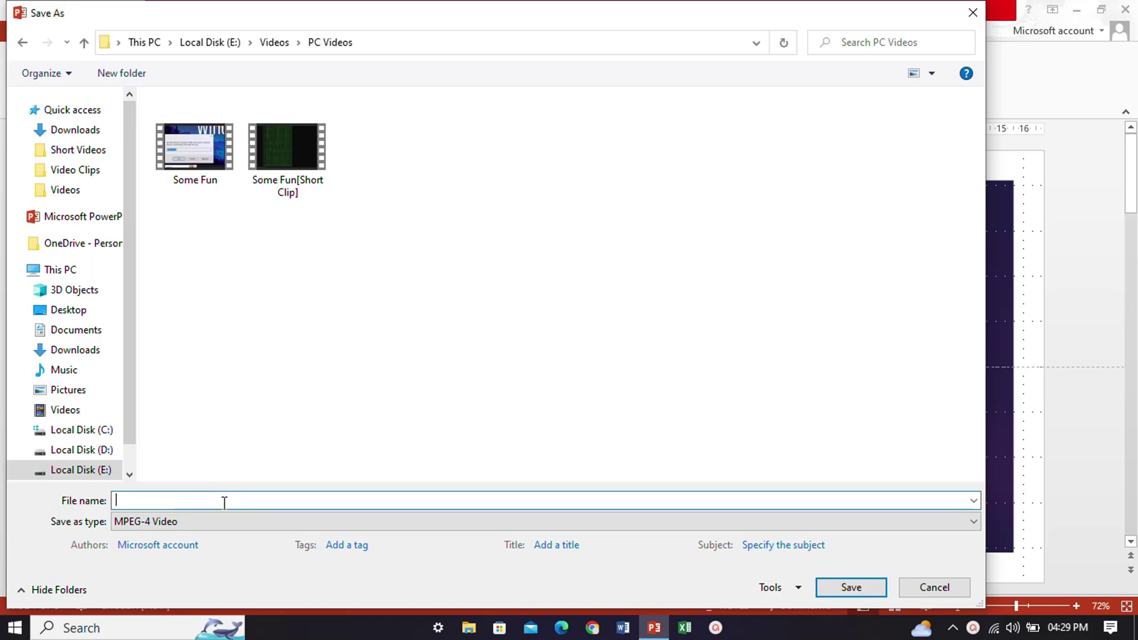
text(Ve)
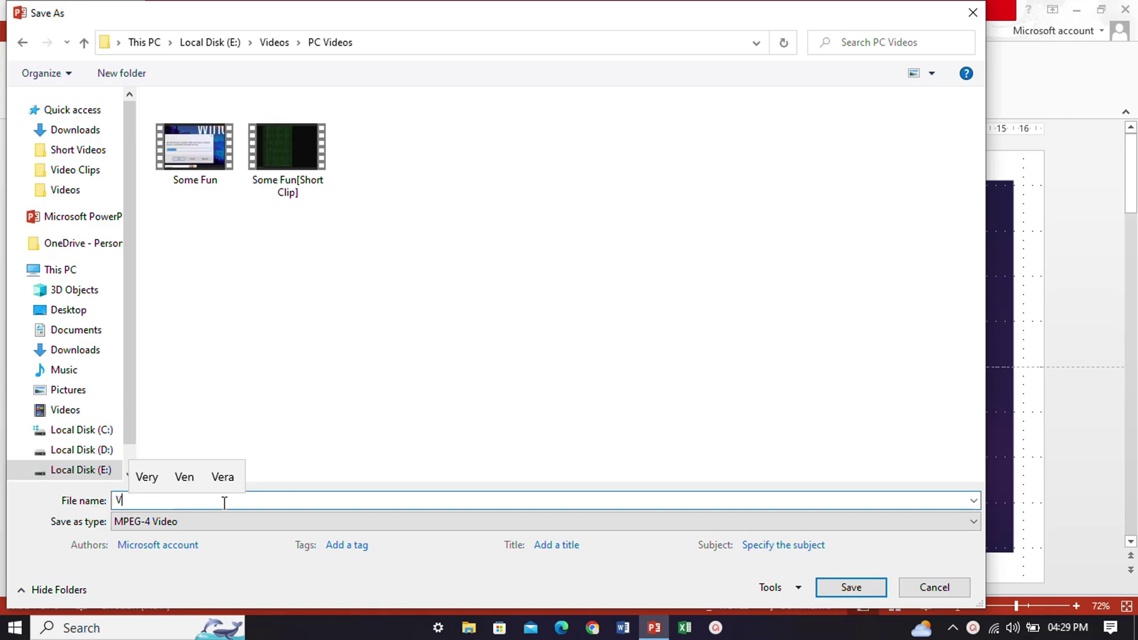
key(BackSpace)
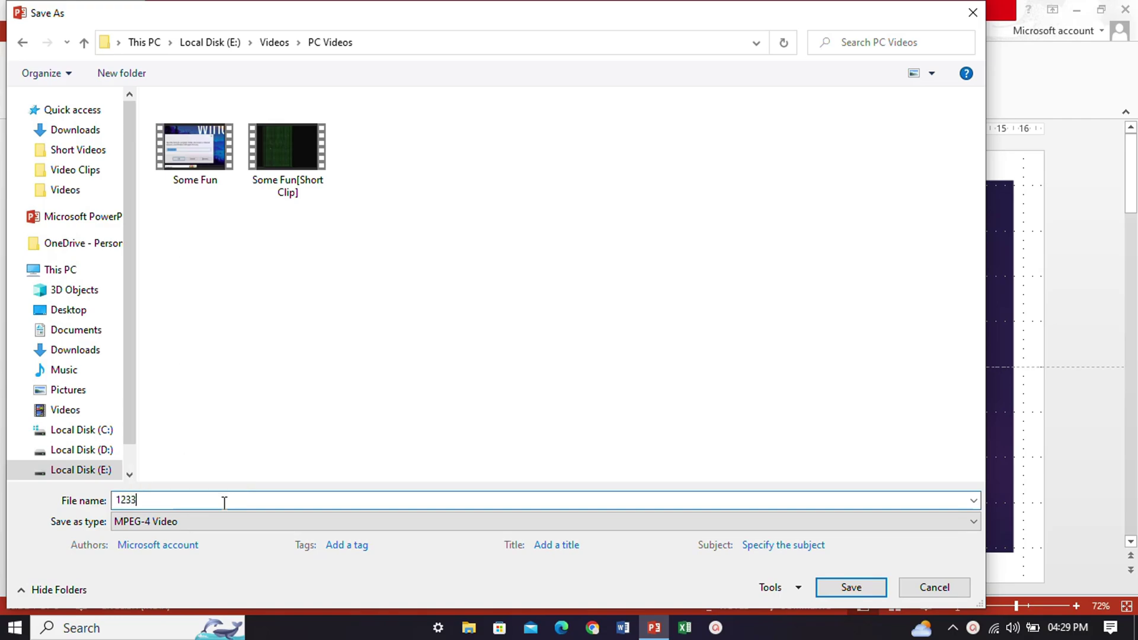
text(1233a)
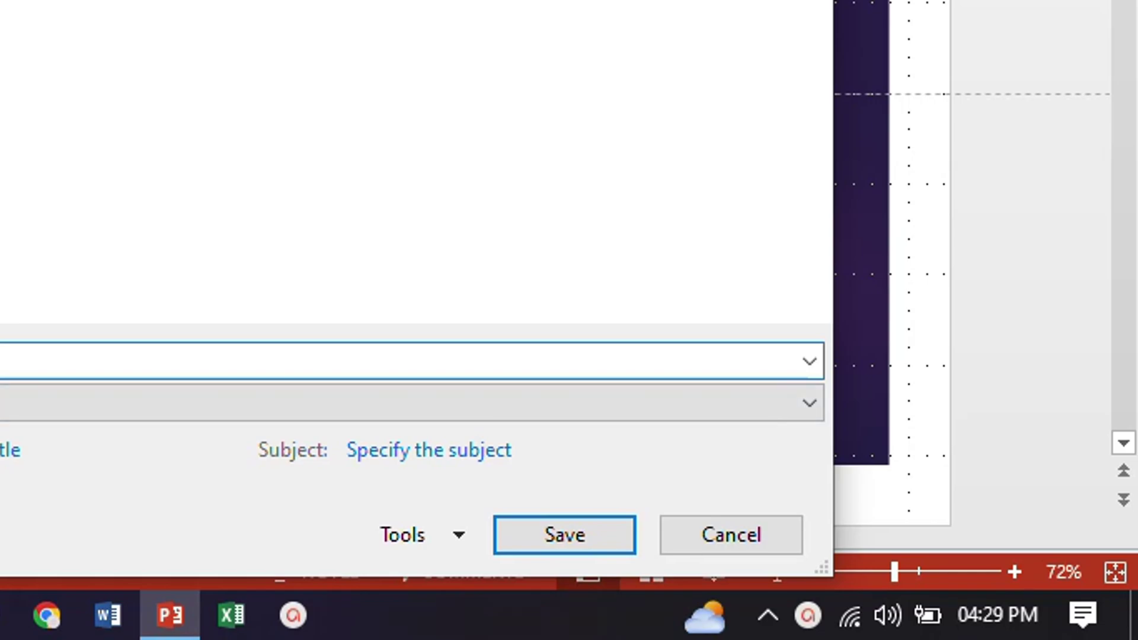
click(538, 536)
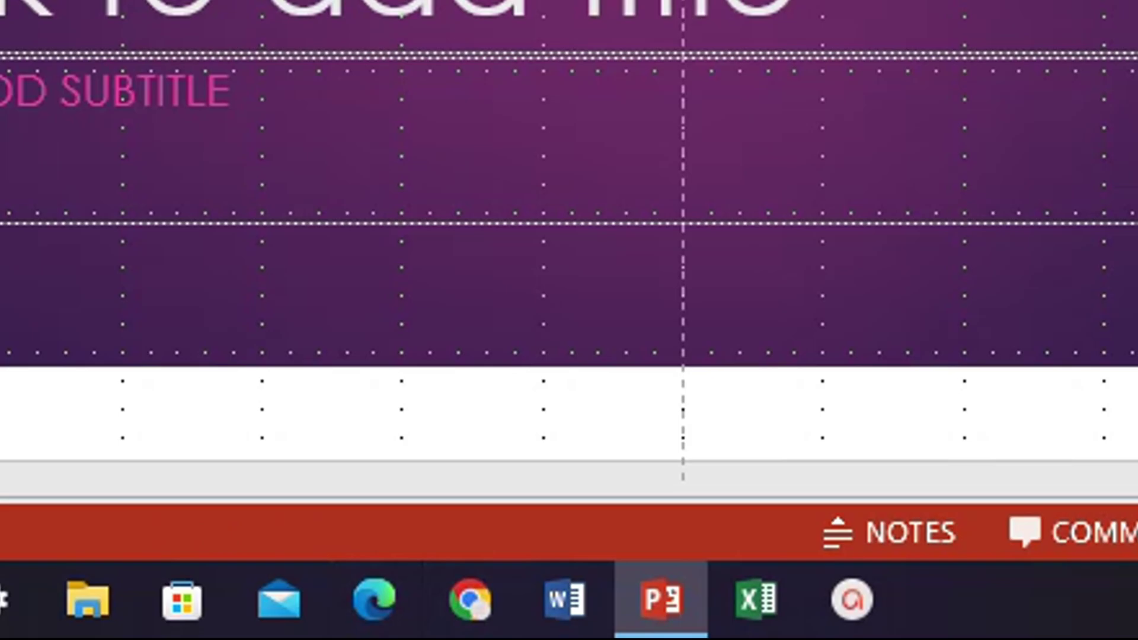
Minimize PowerPoint with Windows+D to reveal the desktop
key(super+d)
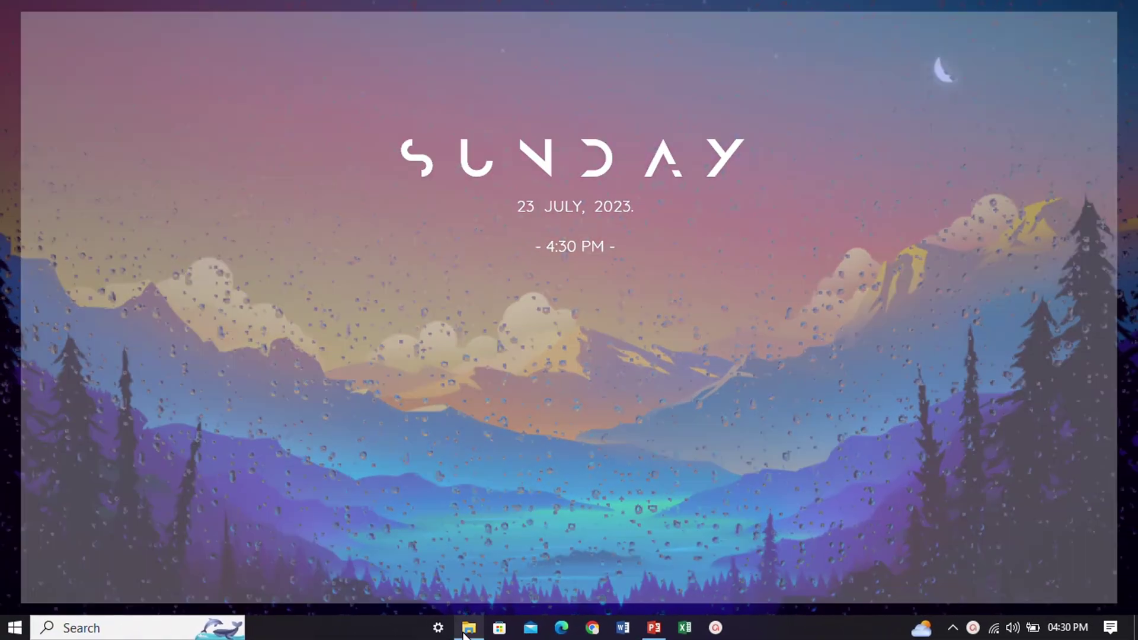
Play the exported 1233e video from File Explorer's Recent files
click(280, 614)
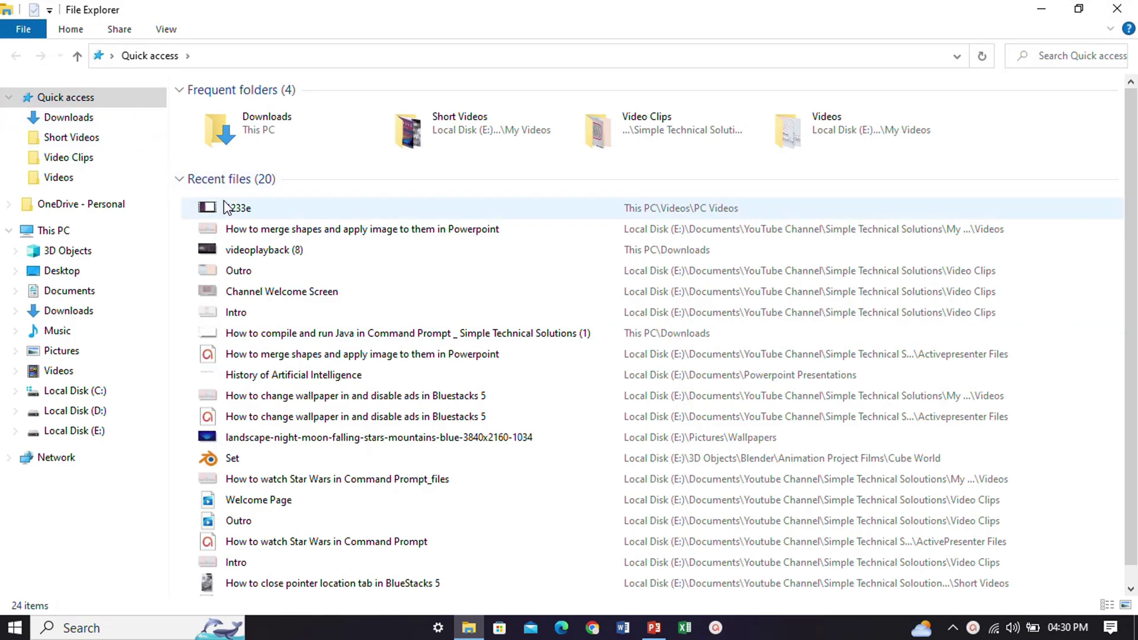
double_click(261, 209)
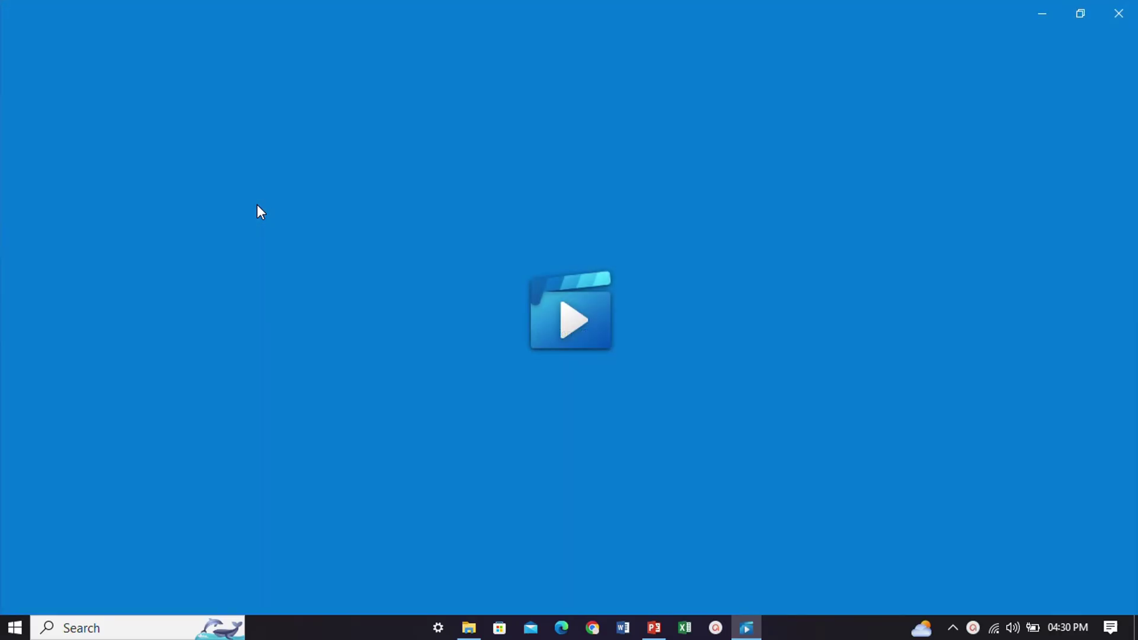